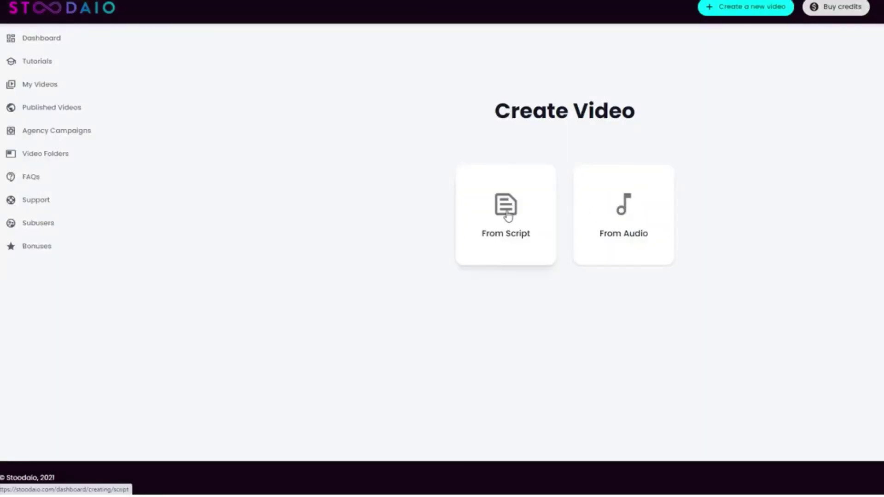
- Begin creating a new video from a script on the Stoodaio dashboard
click(507, 216)
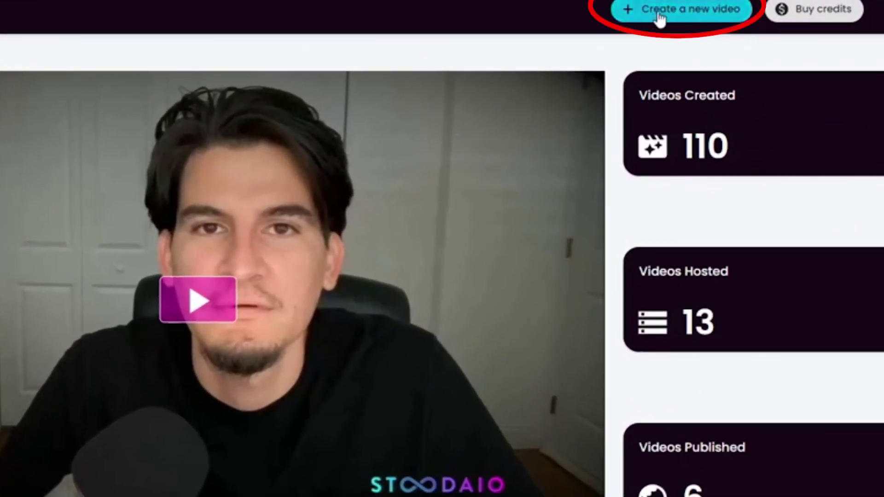
- Start a new Landscape video from a script and bring up the AI Writer
click(669, 17)
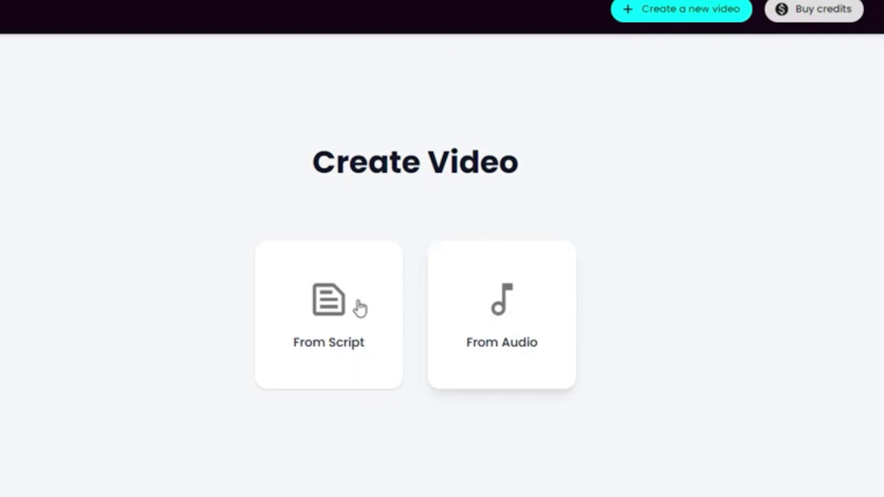
click(355, 331)
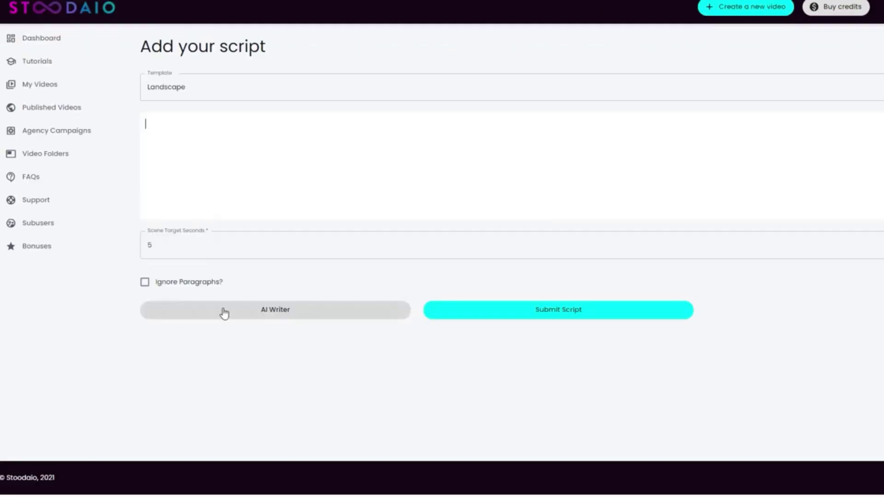
click(276, 310)
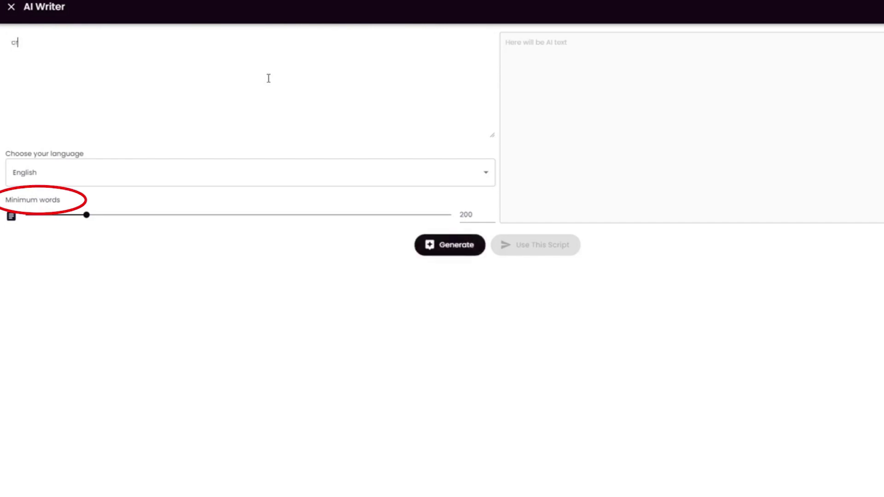
- Generate an English cryptocurrency script of at least 250 words and use it for the video
text(ncy)
click(290, 173)
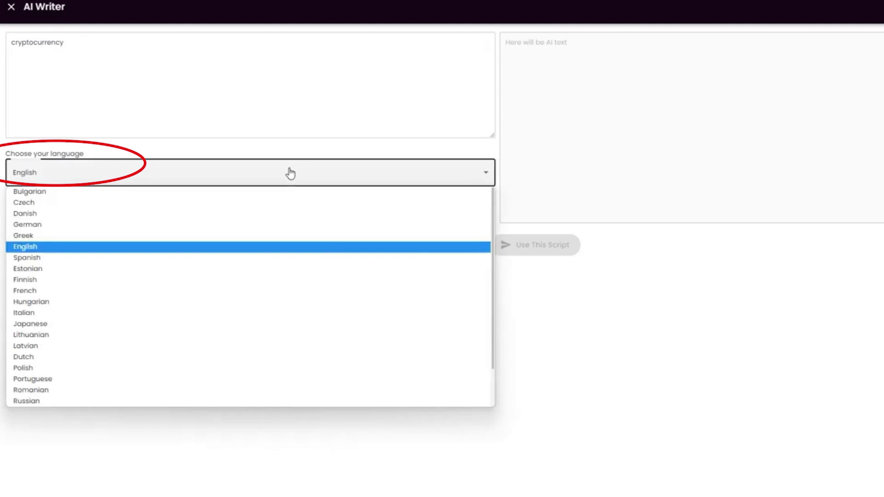
scroll(72, 264, down, 2)
scroll(72, 264, up, 2)
click(205, 64)
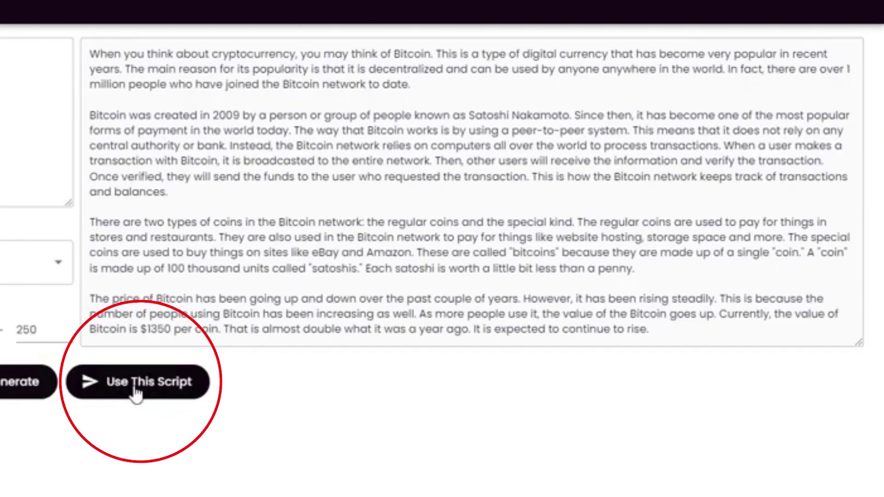
click(134, 385)
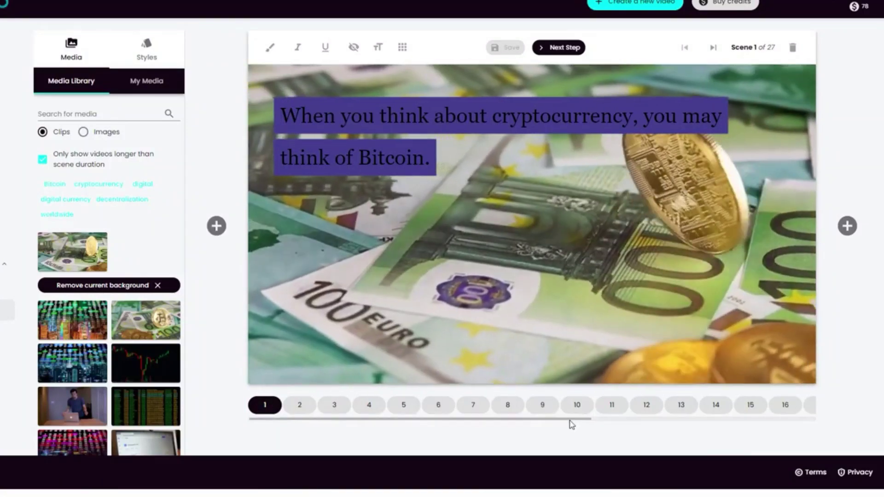
- Preview scenes 2 through 5, then return to scene 1
drag(570, 420, 548, 422)
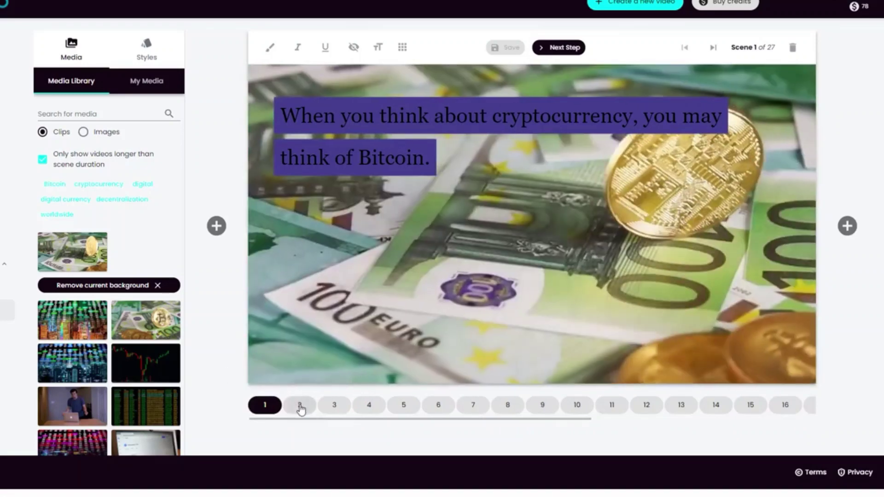
click(300, 406)
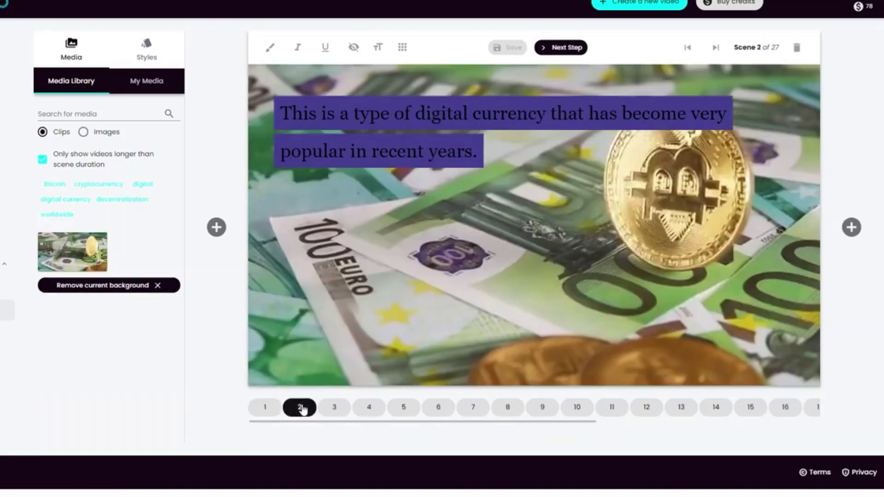
click(334, 408)
click(370, 408)
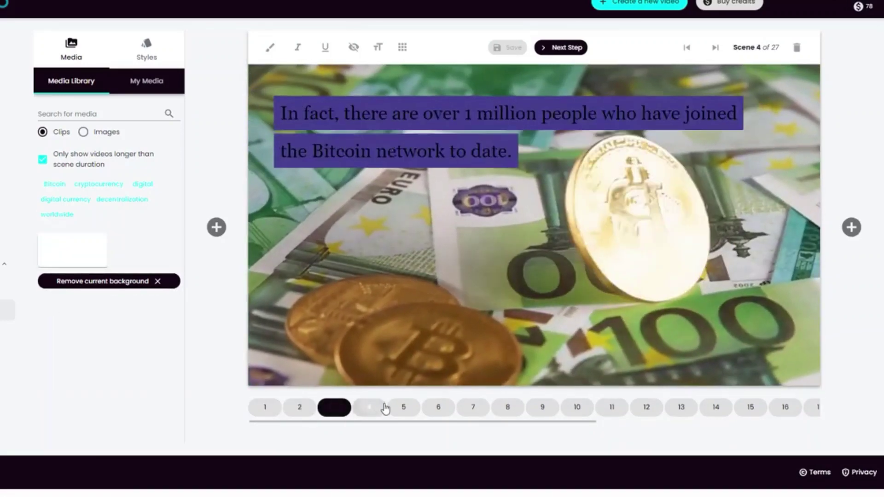
click(404, 408)
click(372, 408)
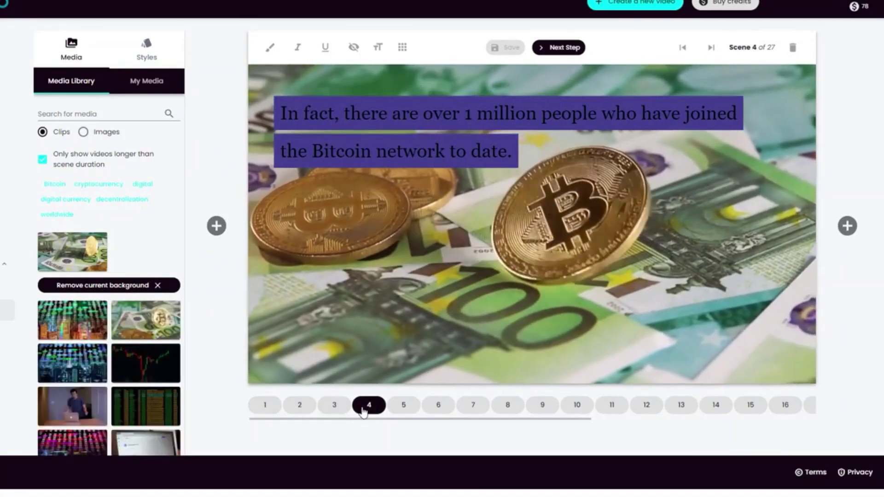
click(263, 407)
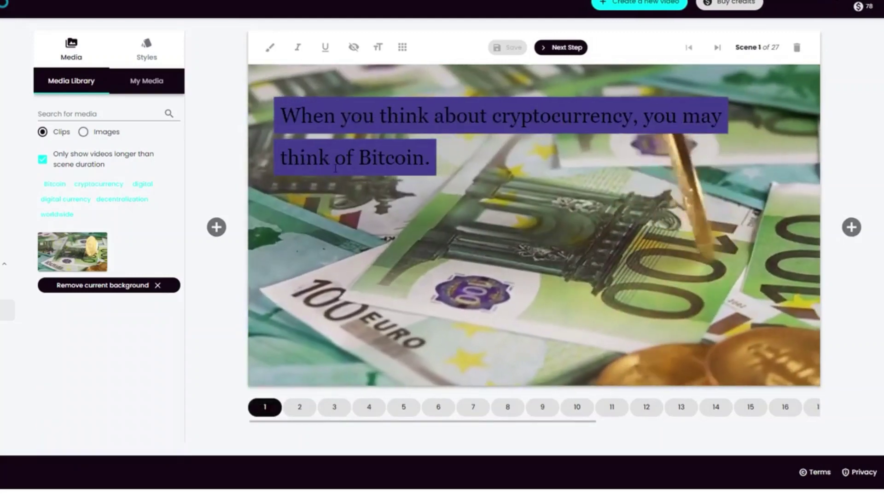
- Select and deselect the scene 1 caption, then step through scenes 2 to 5 again
drag(280, 116, 459, 197)
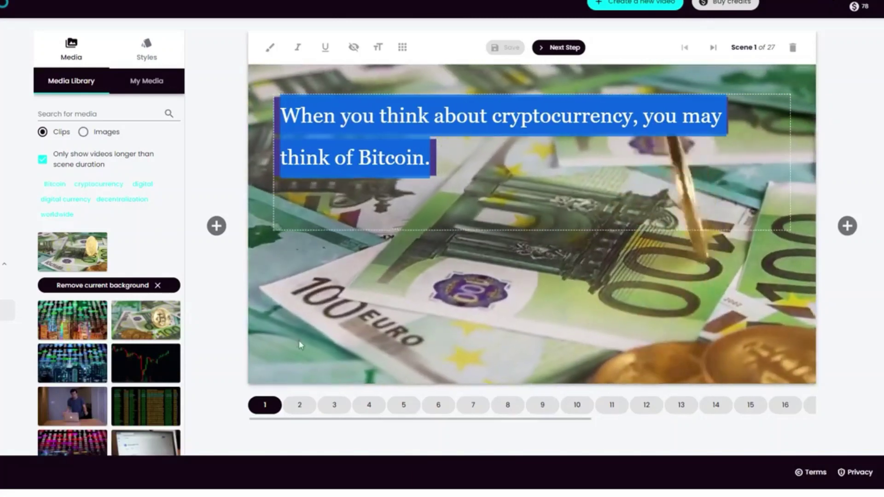
click(304, 316)
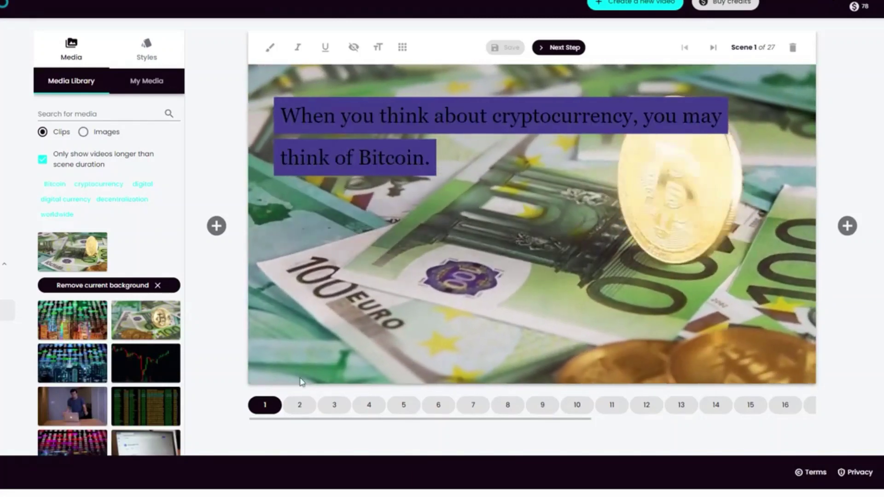
click(299, 405)
click(334, 406)
click(374, 408)
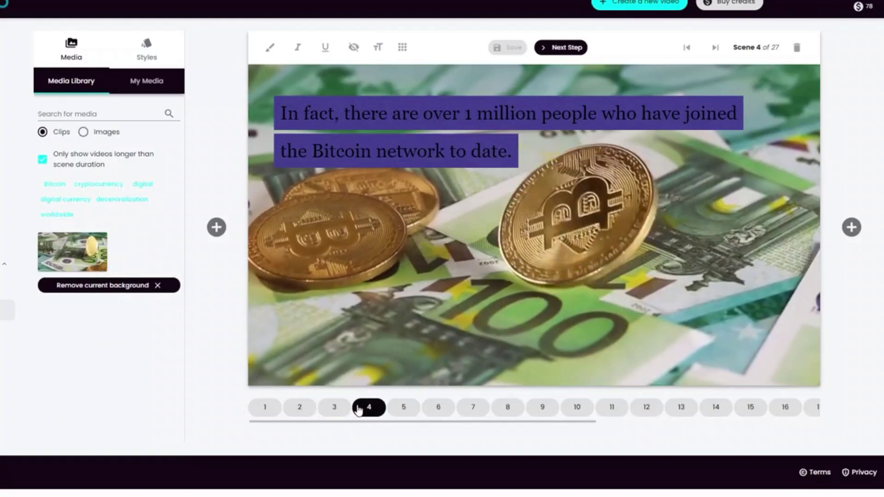
click(403, 408)
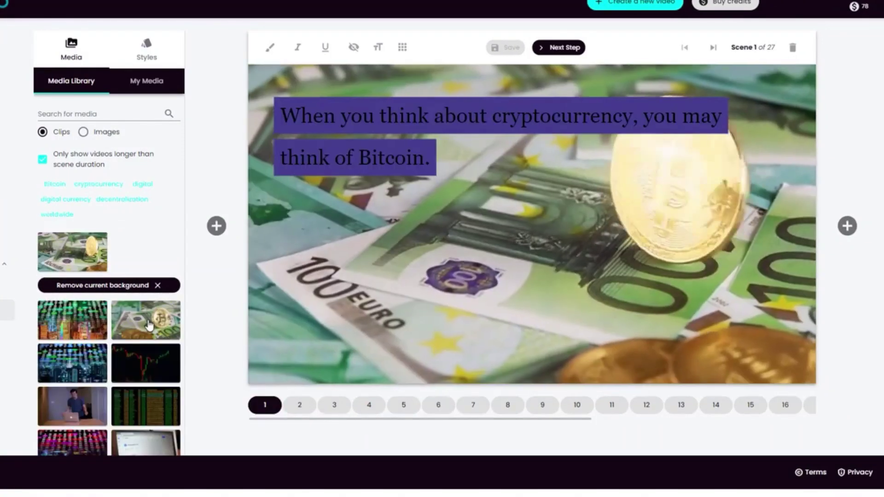
- Replace scene 1's clip on all four slides with the cryptocurrency clip of a hand holding a Bitcoin
click(148, 322)
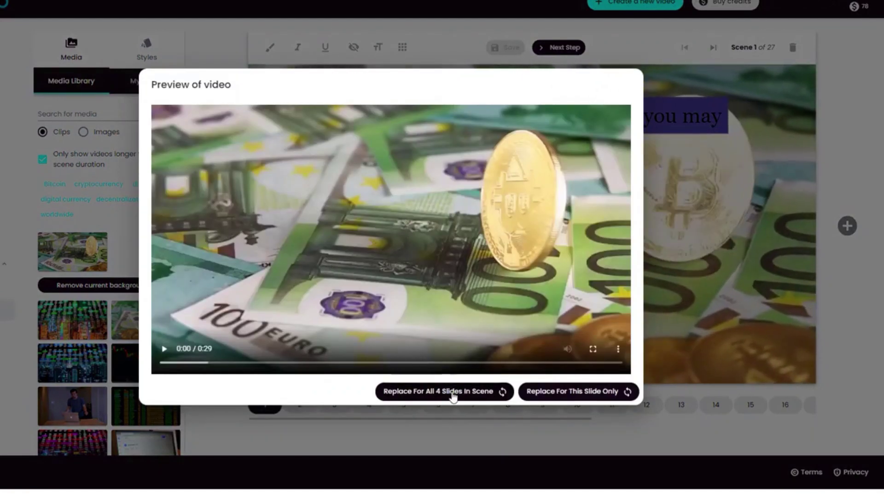
click(454, 394)
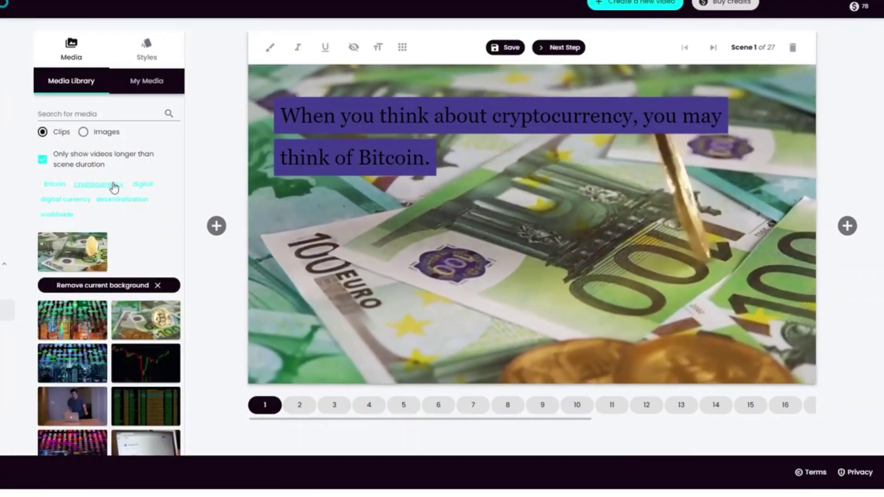
click(104, 185)
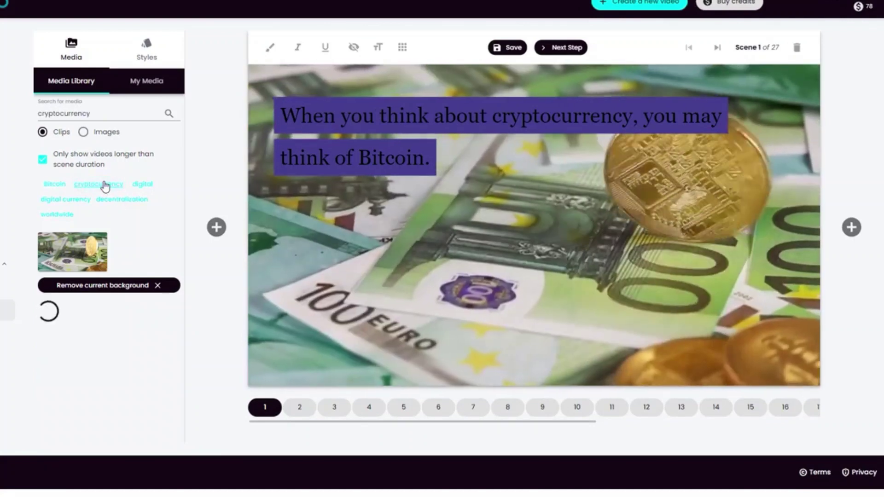
scroll(105, 330, down, 5)
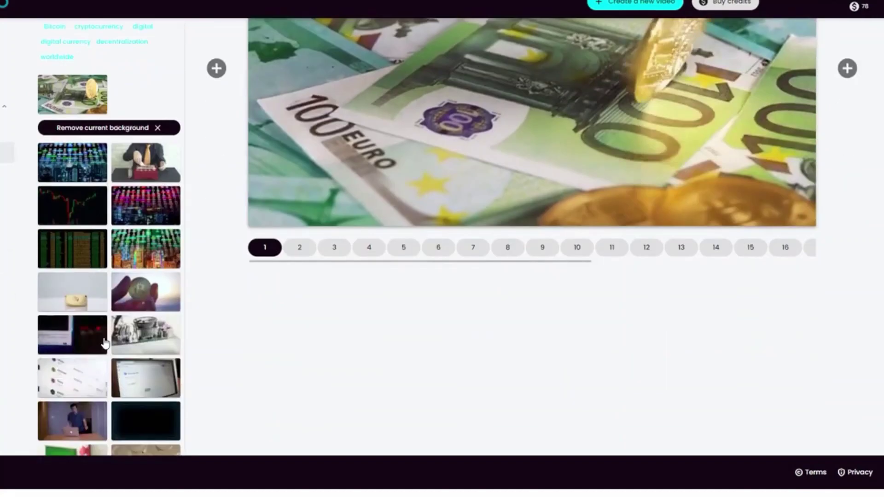
scroll(122, 383, up, 1)
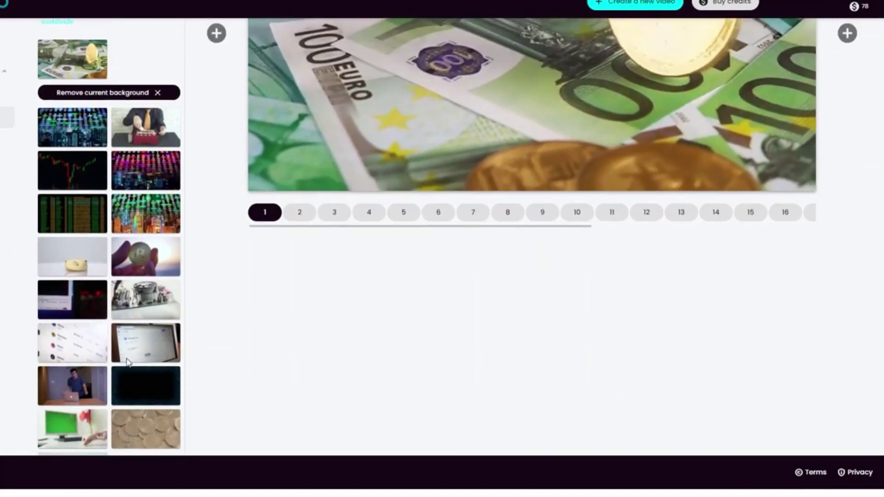
click(146, 259)
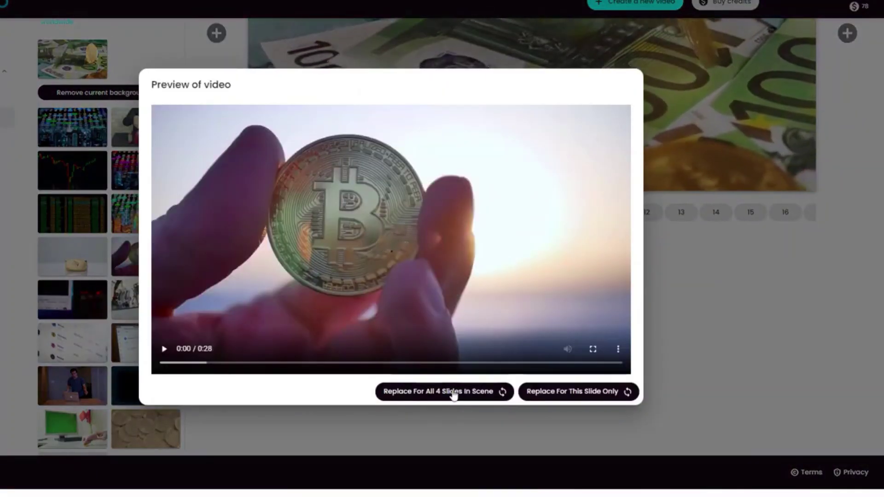
click(453, 391)
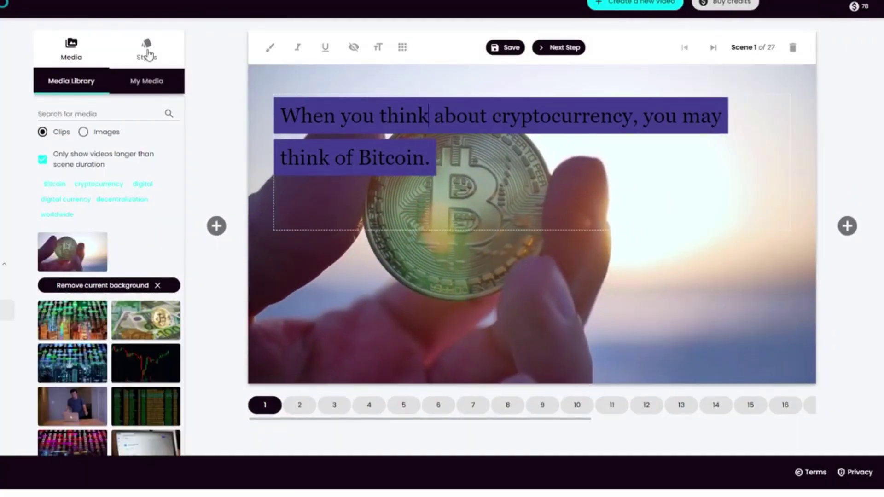
click(146, 52)
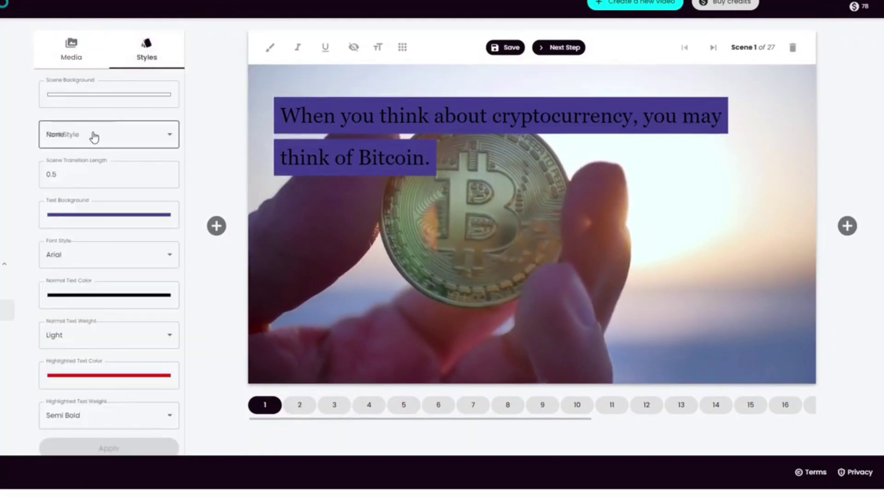
- Style the captions in Montserrat on a black background and apply it
click(87, 221)
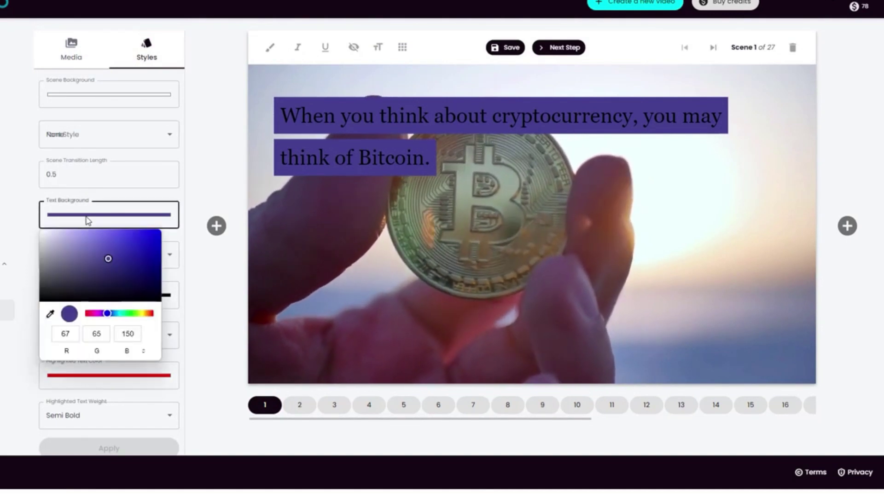
drag(55, 269, 39, 302)
click(43, 198)
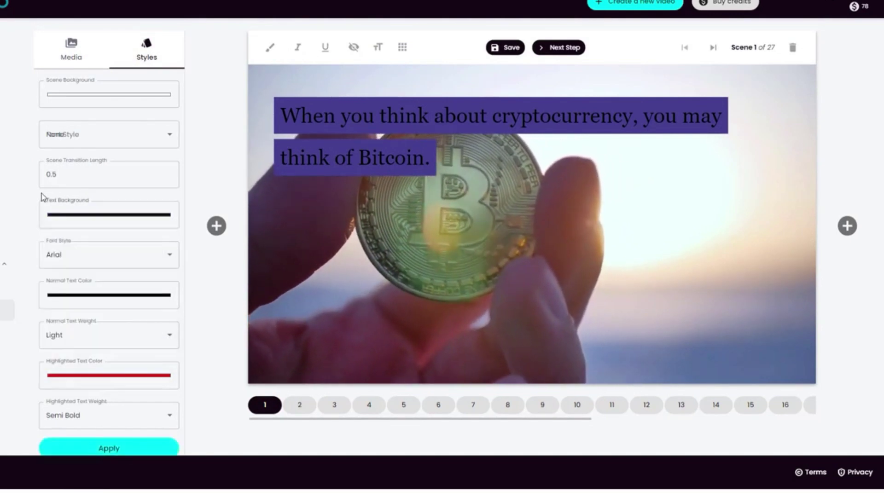
click(95, 254)
scroll(93, 193, down, 1)
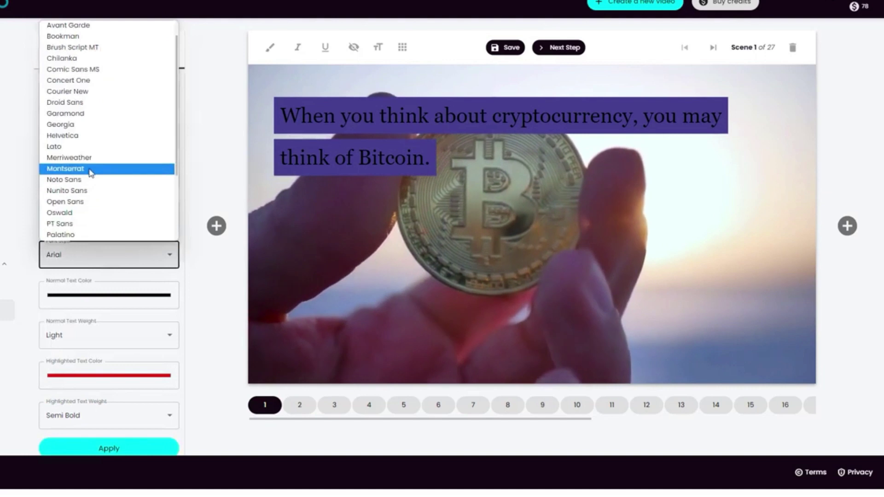
click(91, 168)
scroll(110, 414, down, 1)
click(113, 420)
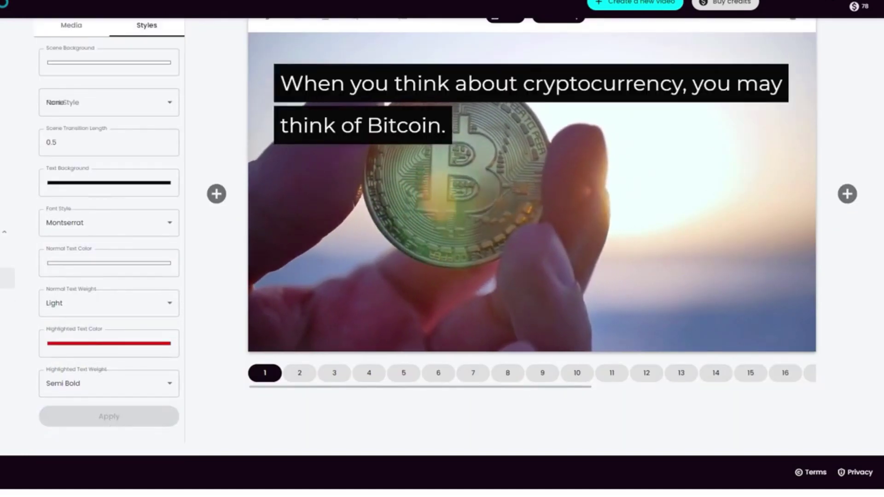
- Place the opening caption at Middle Center and set the highlight colour to yellow 255,221,0
scroll(404, 209, up, 1)
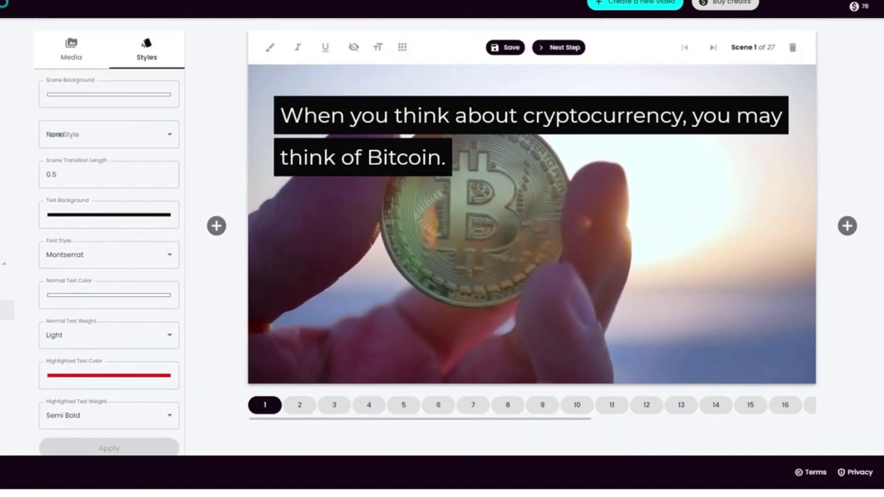
click(401, 48)
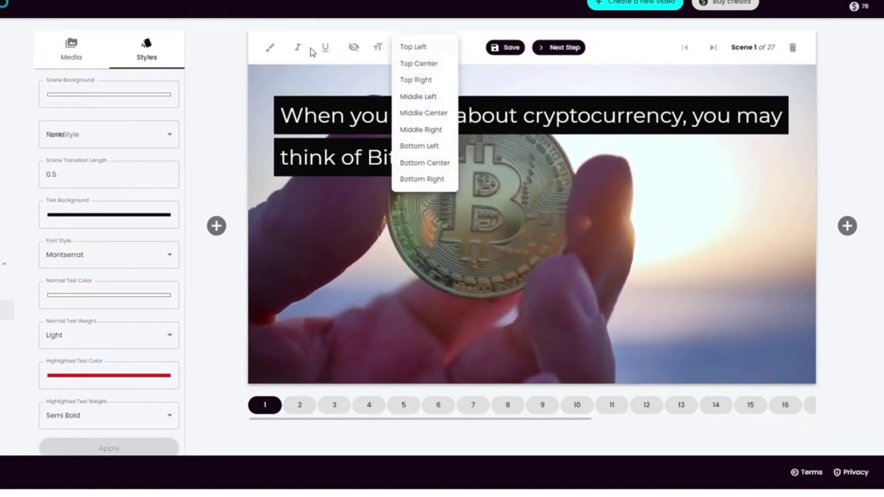
click(421, 113)
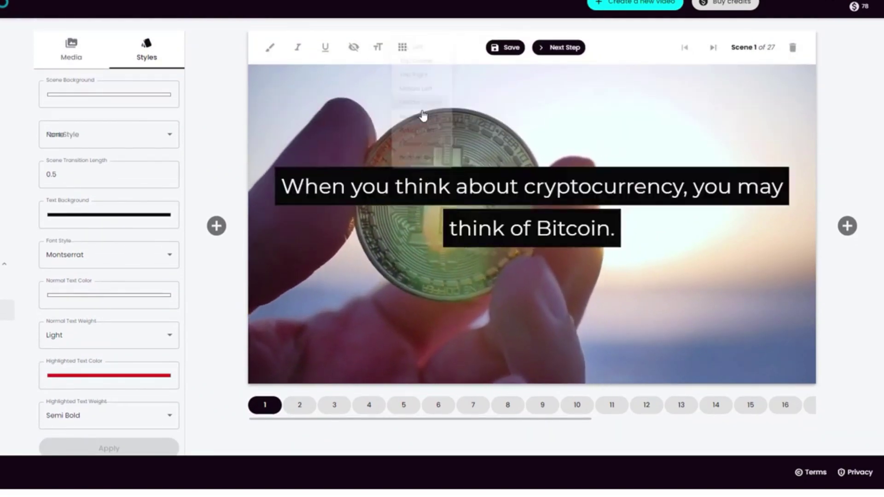
click(402, 49)
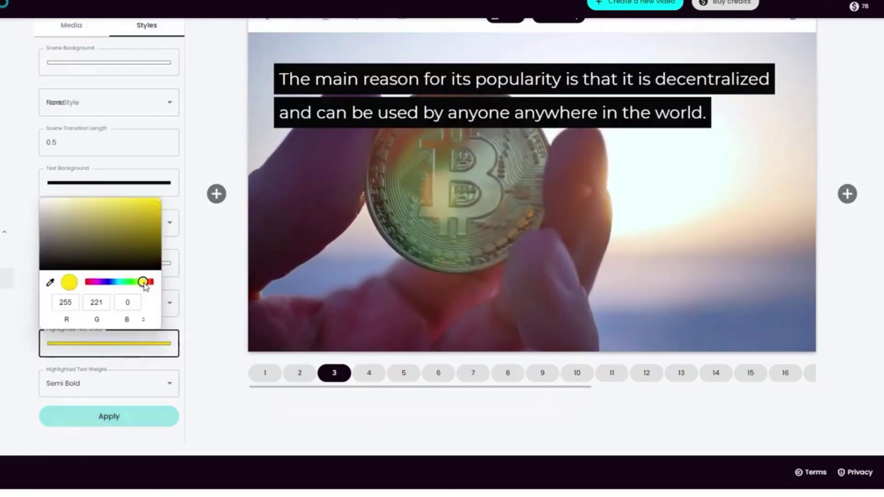
drag(159, 199, 197, 163)
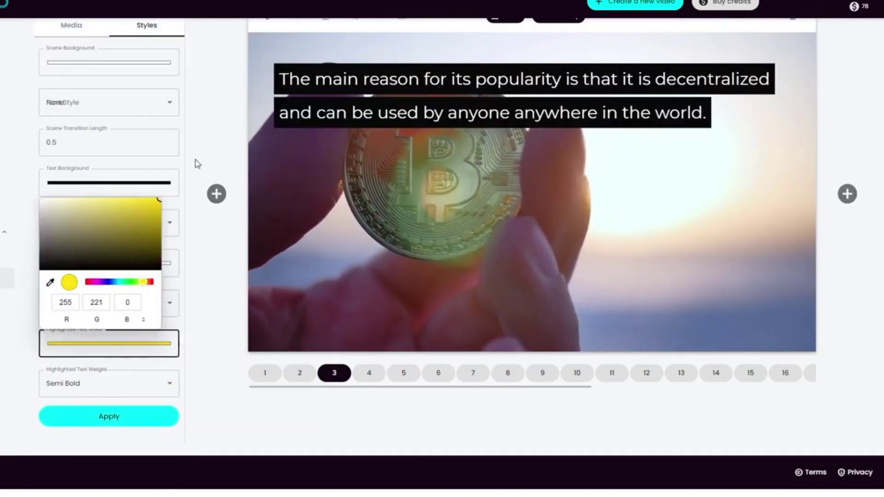
- Highlight the words 'main reason' in the scene 3 caption in yellow
click(197, 163)
double_click(336, 79)
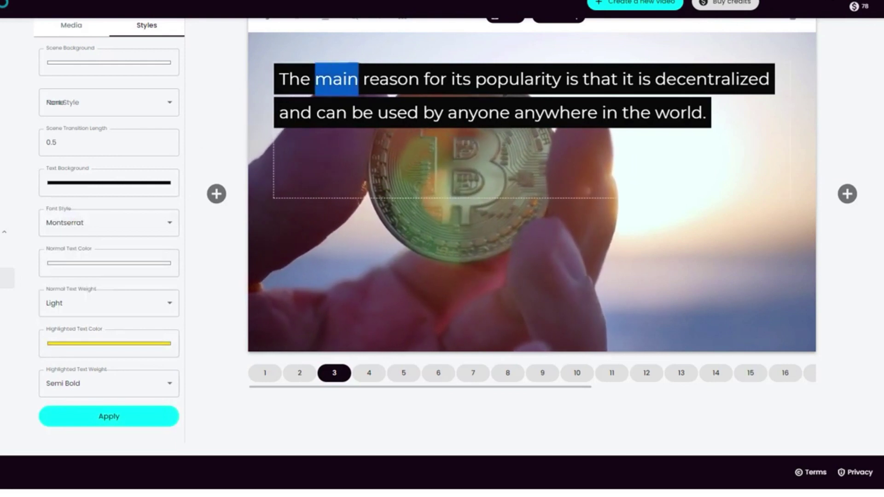
drag(336, 79, 417, 79)
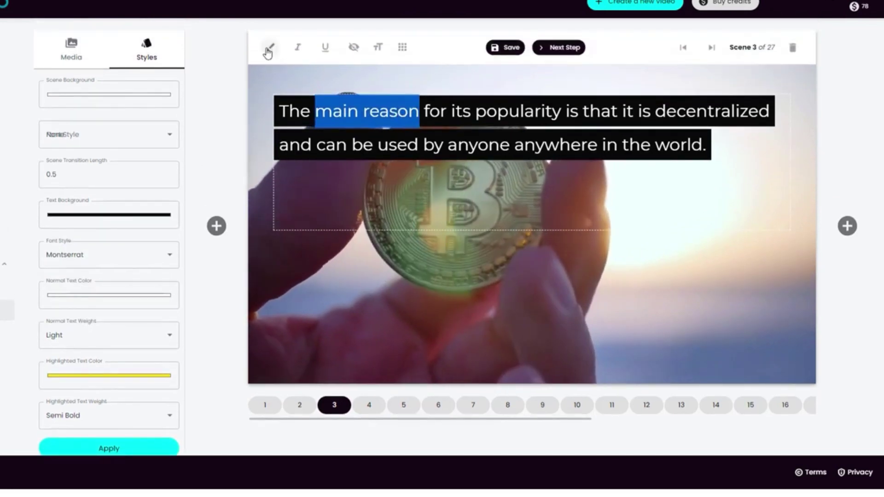
click(270, 47)
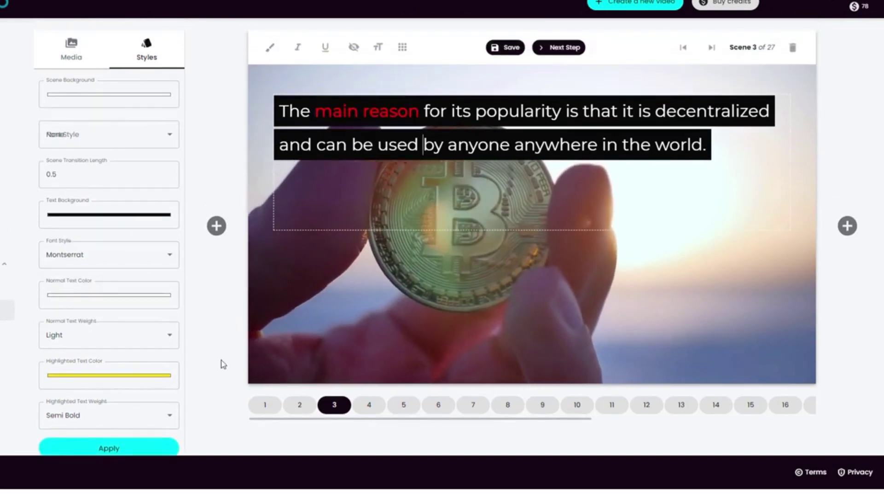
click(146, 448)
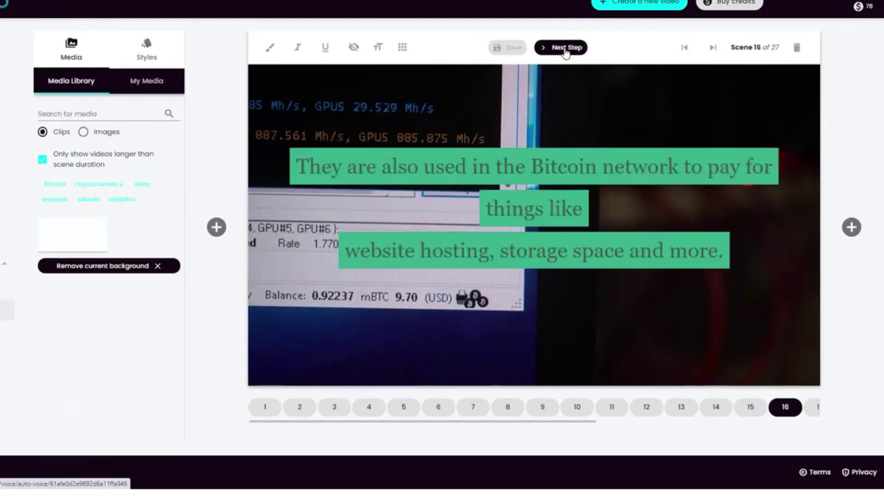
- Go to the narration step, browse the automated voices, and choose Own narration
click(565, 48)
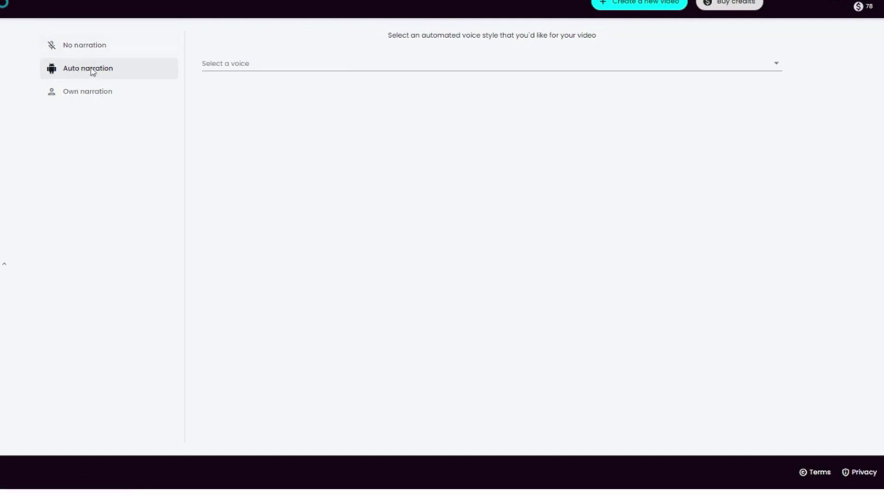
click(241, 69)
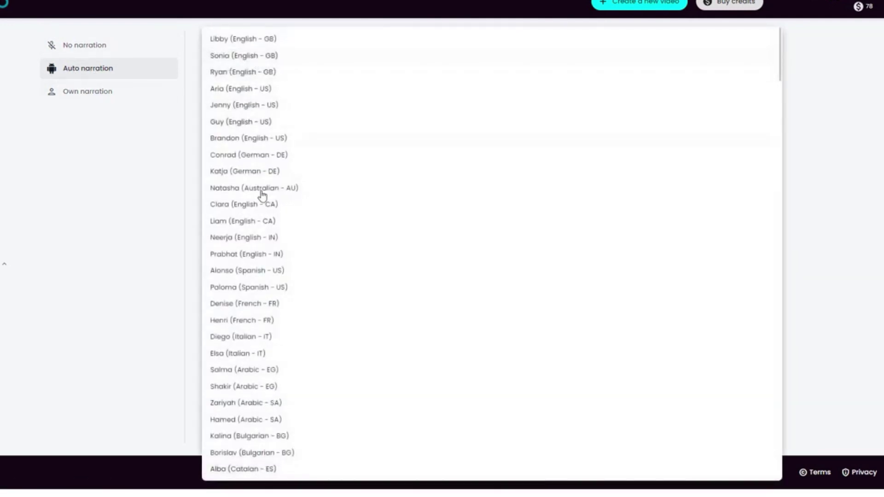
scroll(262, 196, down, 15)
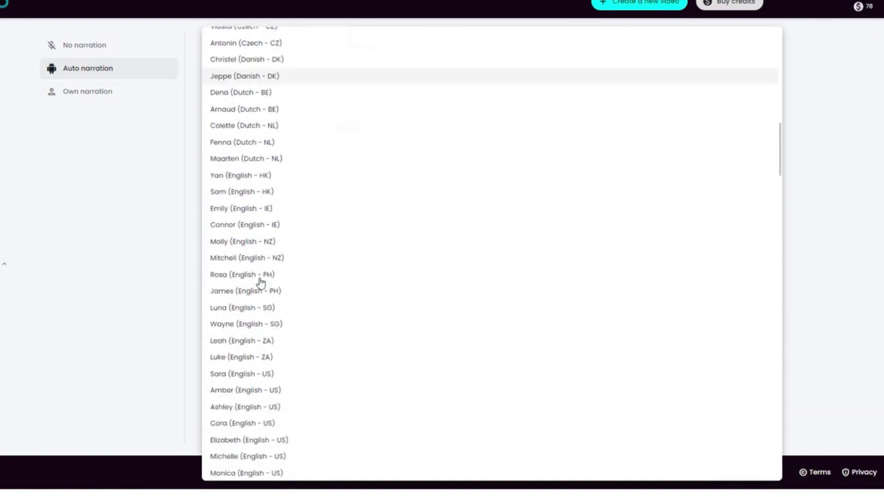
scroll(261, 282, down, 15)
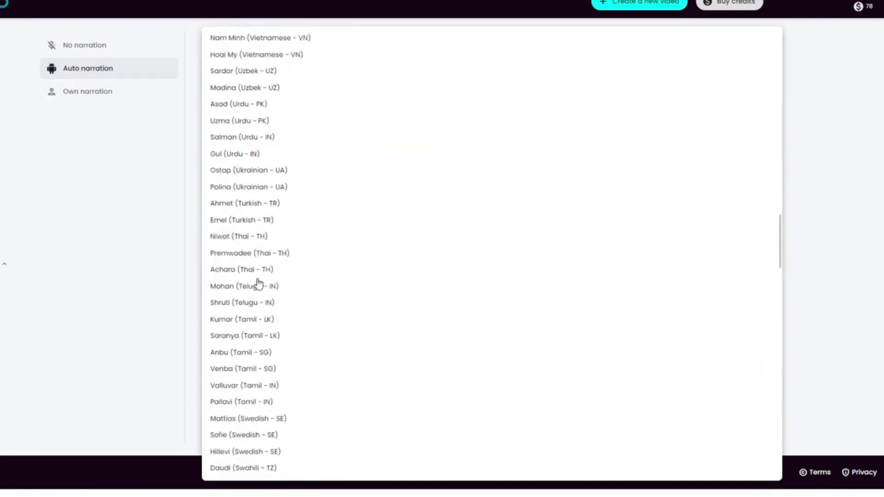
scroll(257, 284, up, 20)
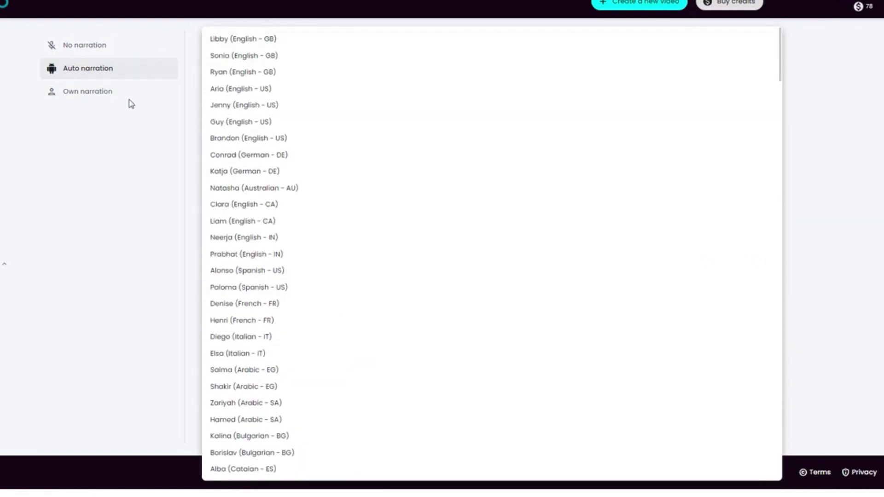
click(95, 95)
click(85, 97)
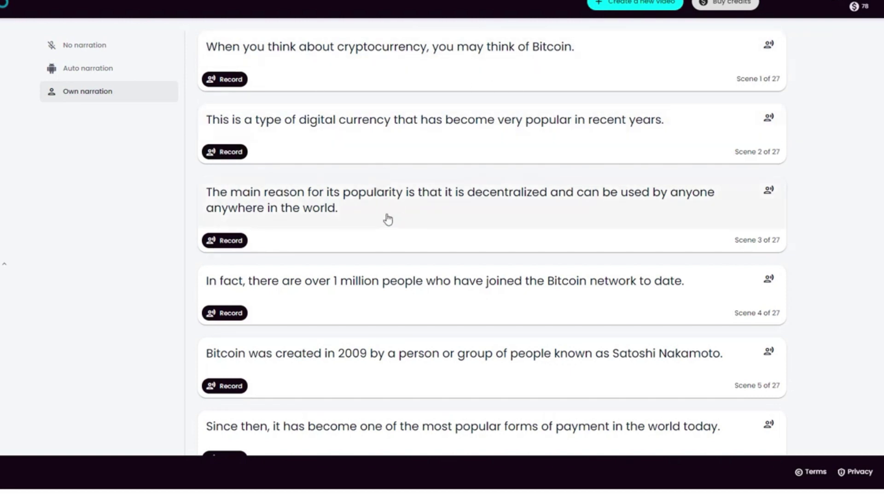
- Add the Dark & Ambient Suspenseful Cinematic Action Investigation track as music and review volume settings
click(87, 69)
click(499, 134)
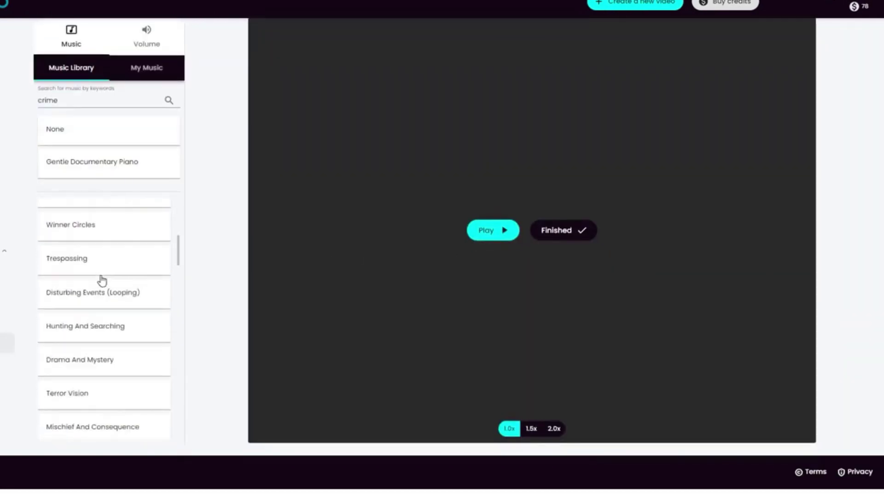
scroll(105, 304, down, 5)
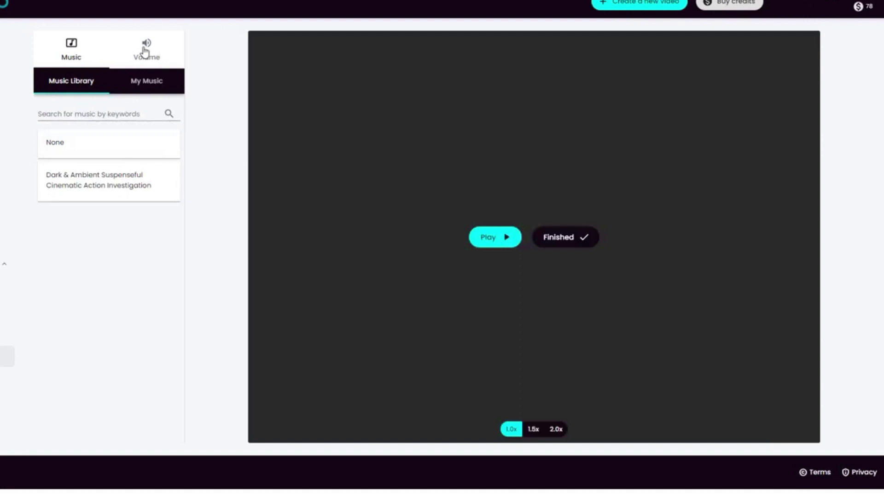
click(145, 52)
- Preview the finished video, then finish so the video is created
click(491, 249)
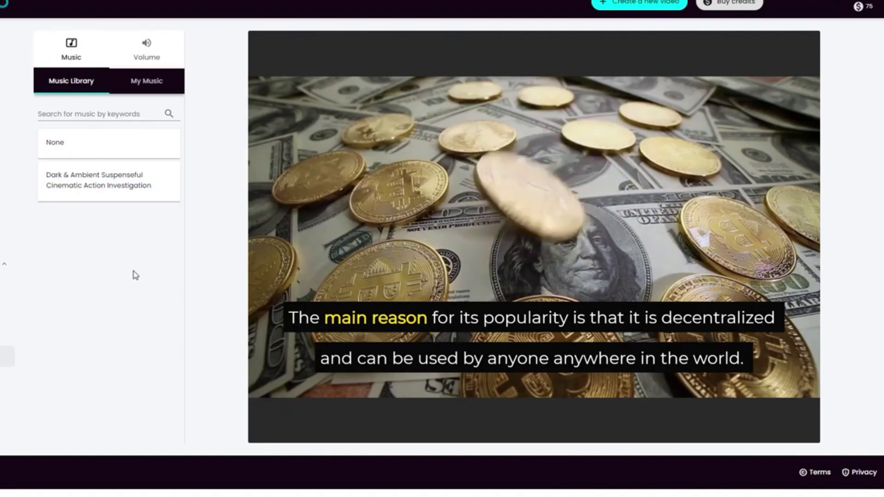
mouse_move(394, 258)
click(573, 243)
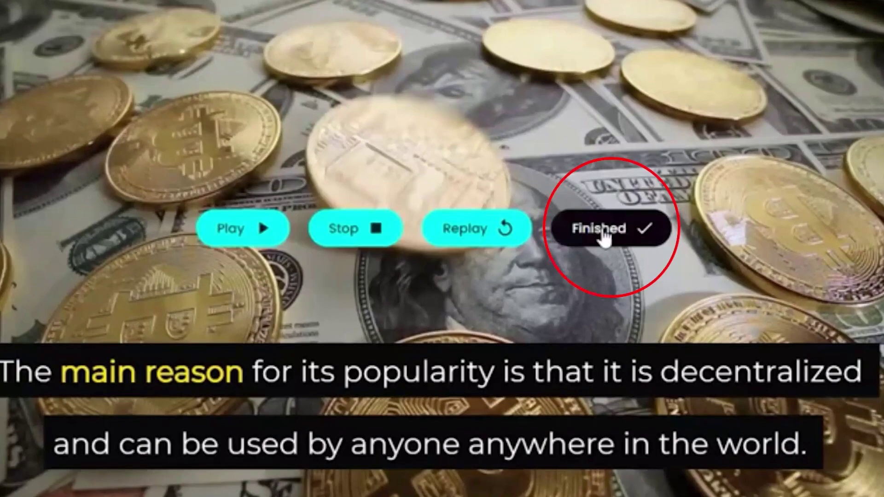
click(603, 237)
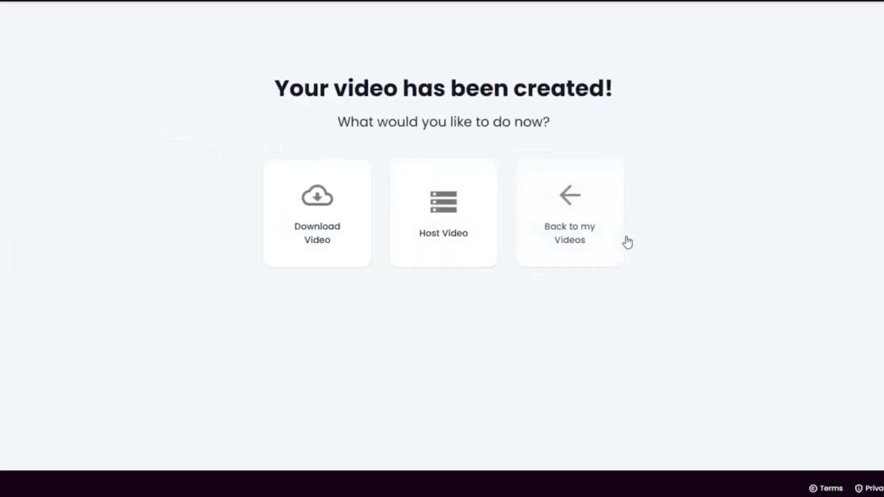